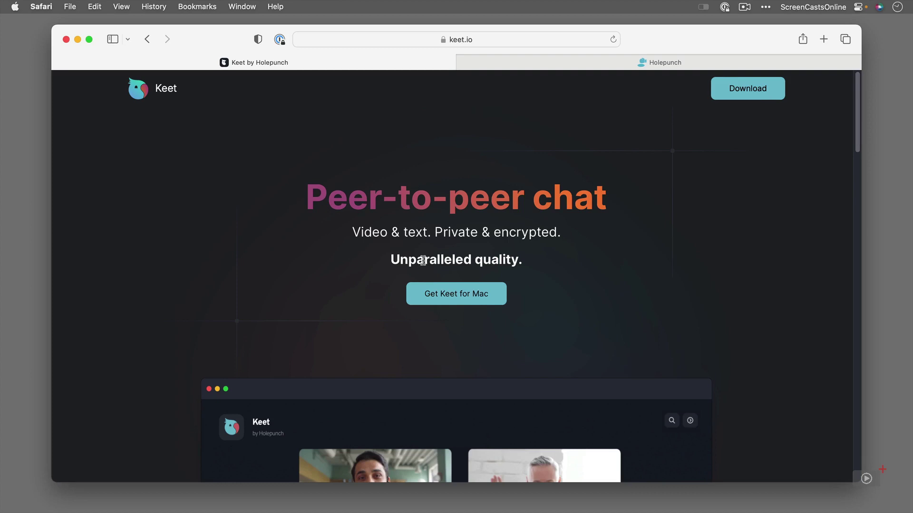
Look through the Holepunch website, from its introduction to the Our Platform and Our Apps sections
click(593, 61)
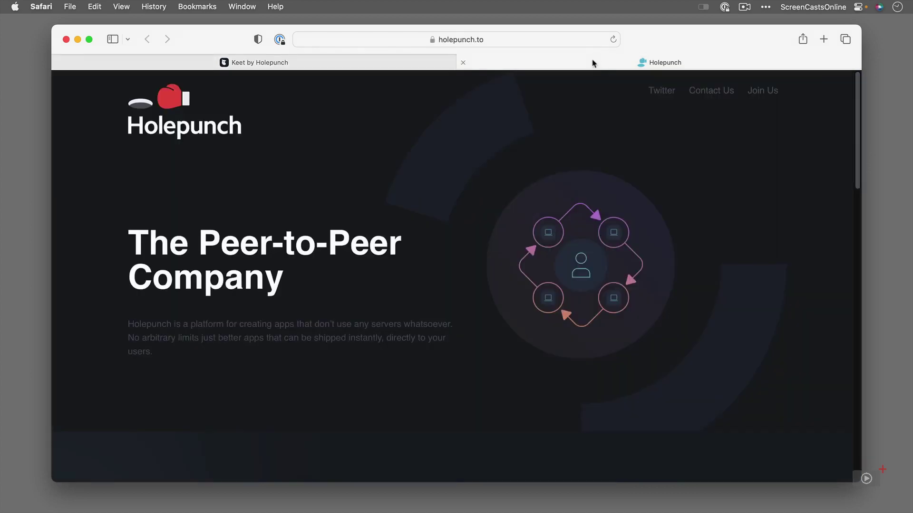
scroll(651, 338, down, 2)
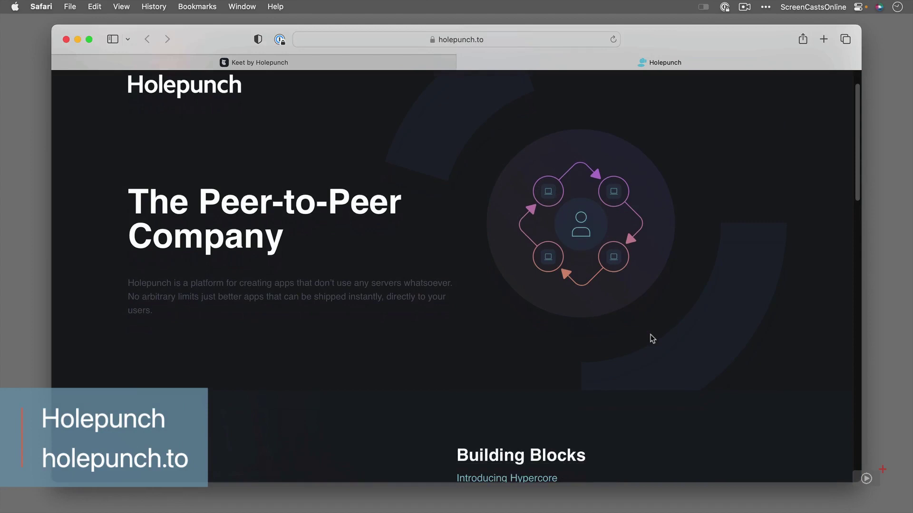
scroll(652, 339, down, 10)
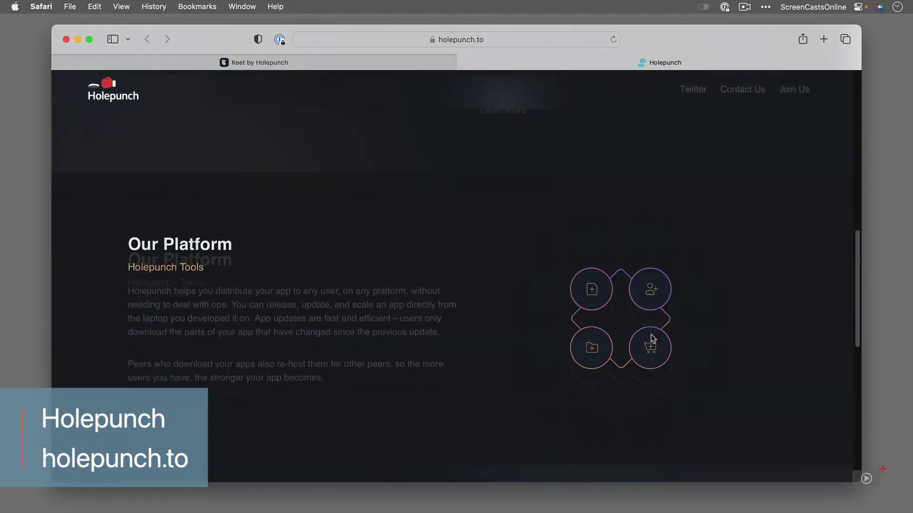
scroll(652, 339, down, 6)
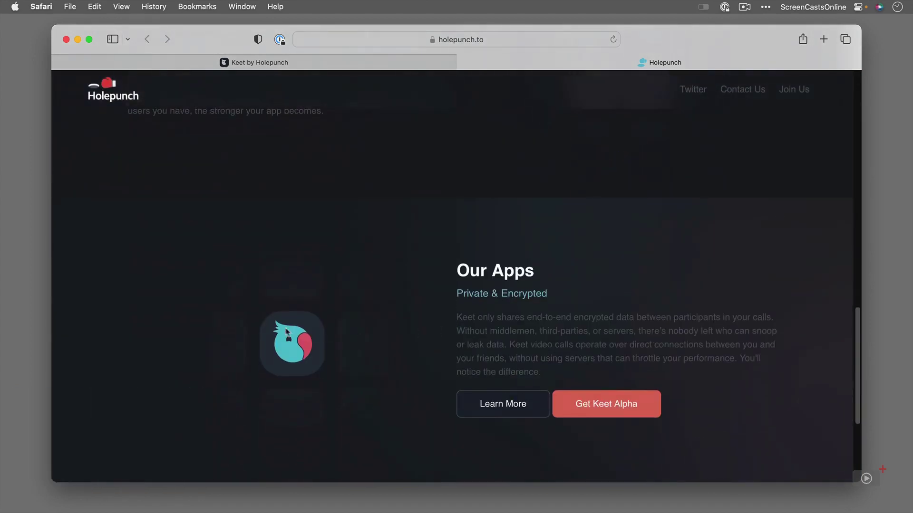
scroll(454, 329, up, 15)
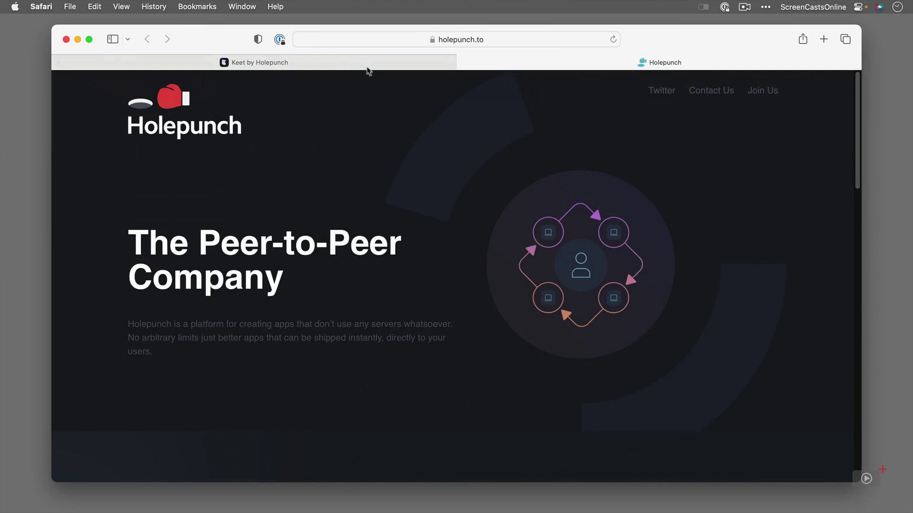
Look through the keet.io page and view the Mac download options for Apple Silicon and Intel
click(367, 66)
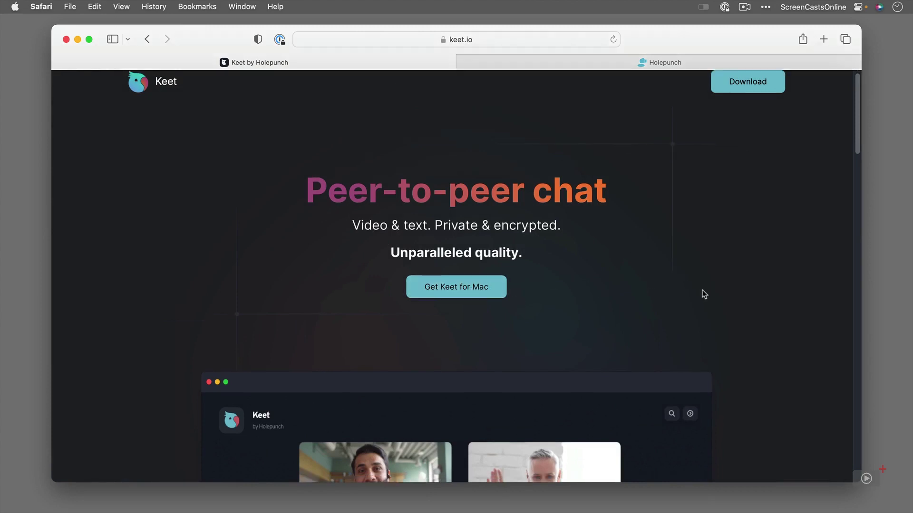
scroll(700, 293, down, 10)
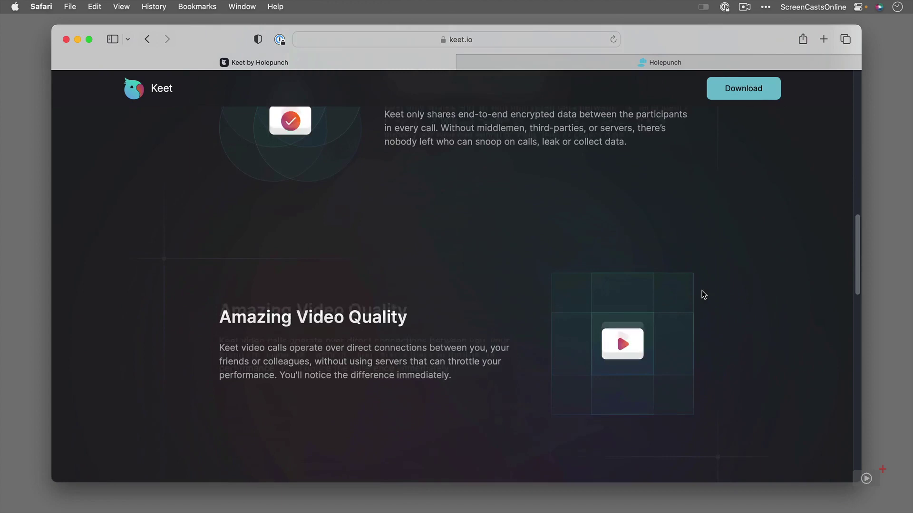
scroll(701, 291, up, 10)
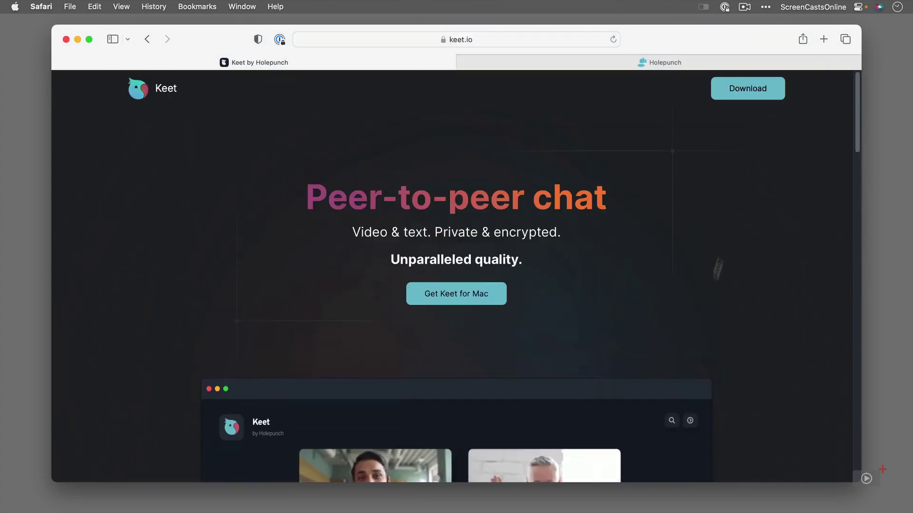
click(747, 88)
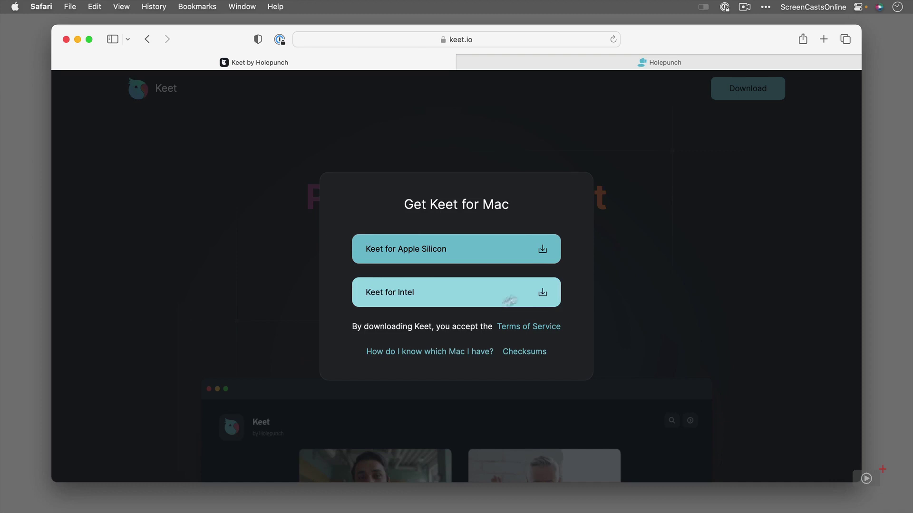
click(766, 296)
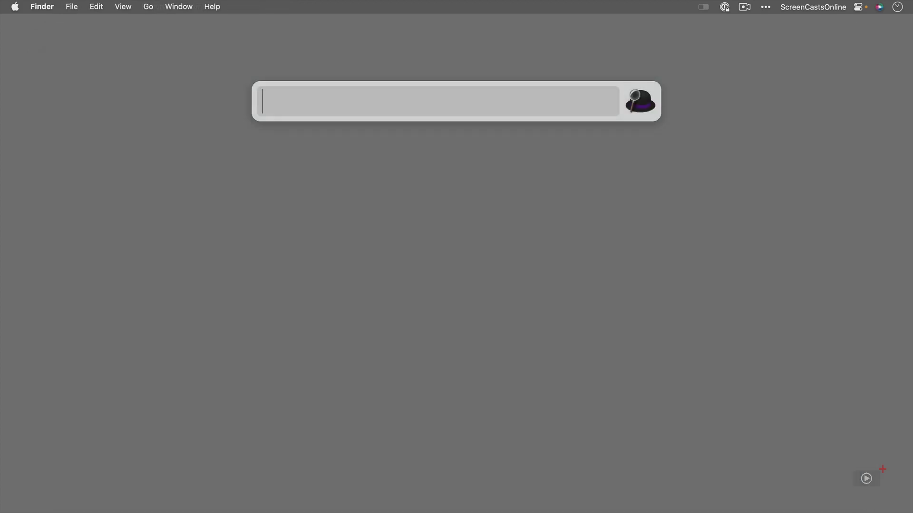
Search for "keet" in the Alfred launcher and launch the Keet application
text(keet)
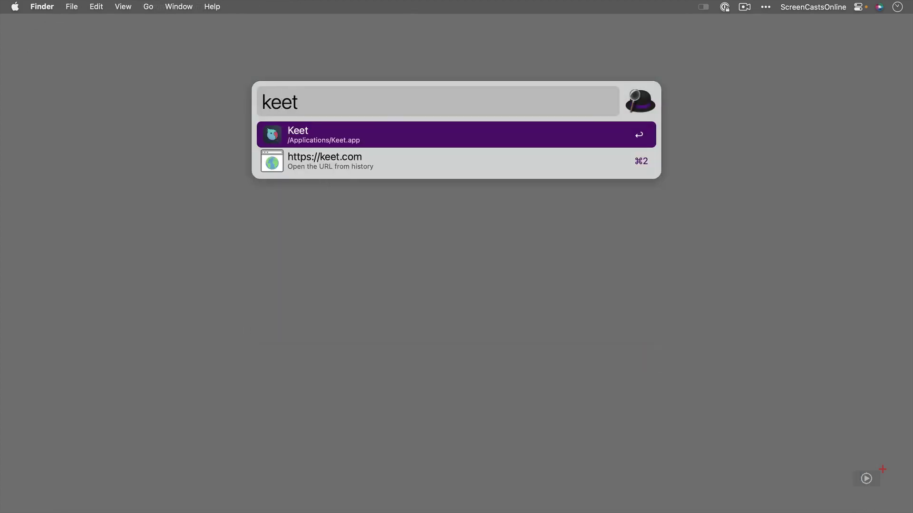
key(Return)
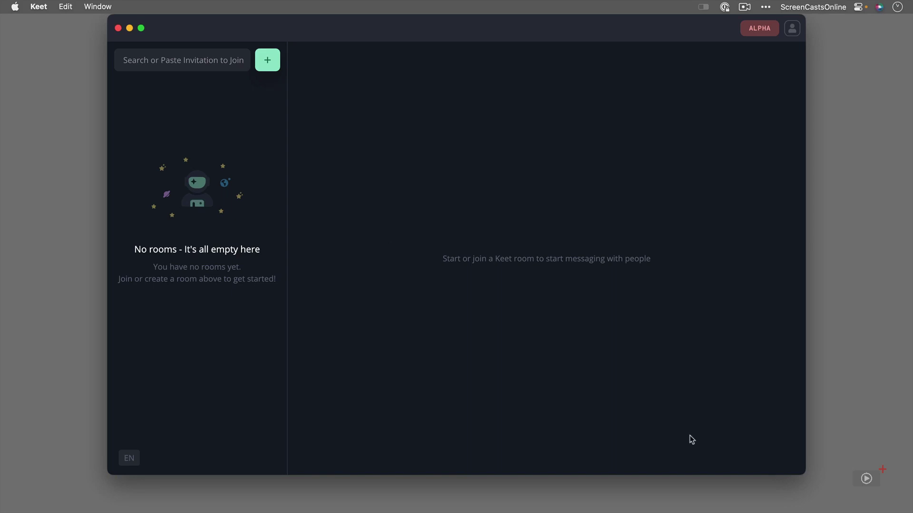
View Keet's available interface languages and the profile settings, leaving both unchanged
click(132, 462)
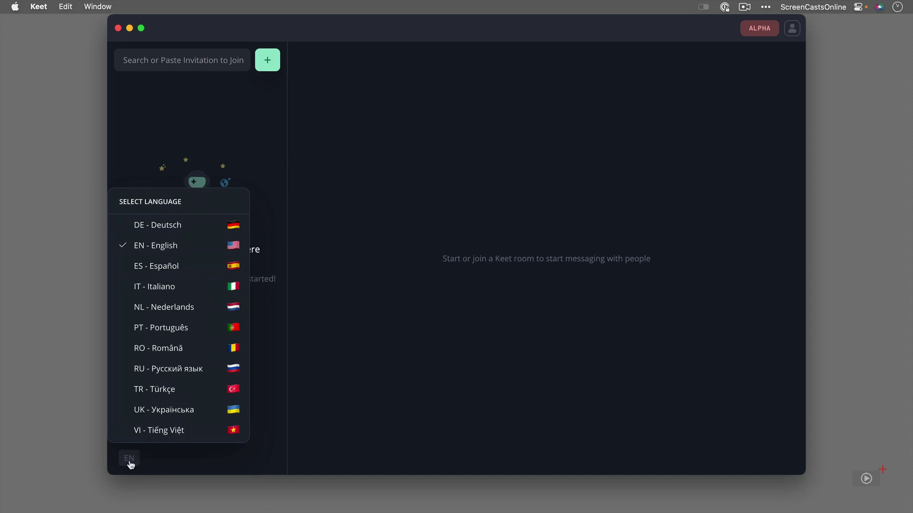
click(349, 441)
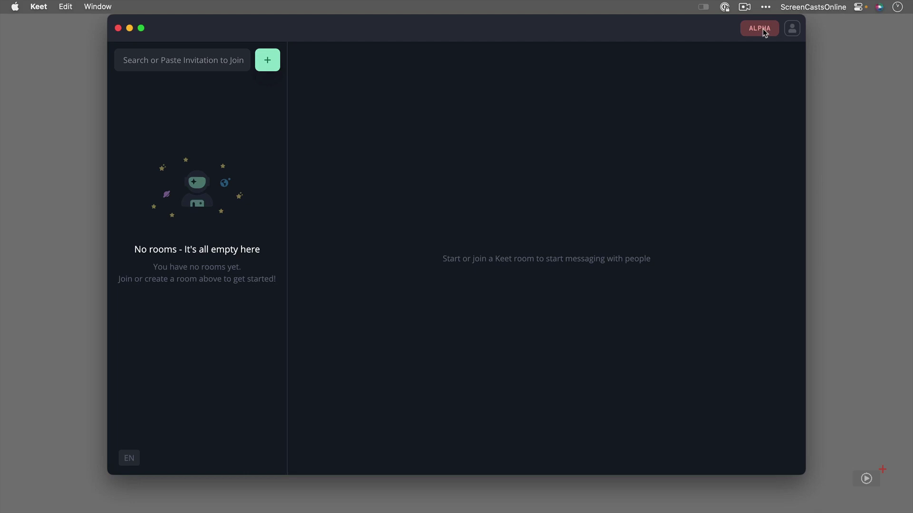
click(791, 32)
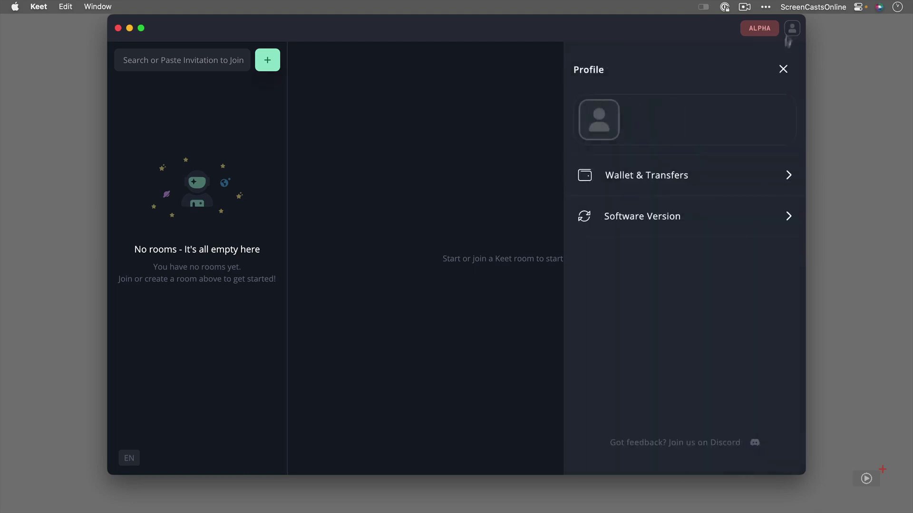
click(752, 118)
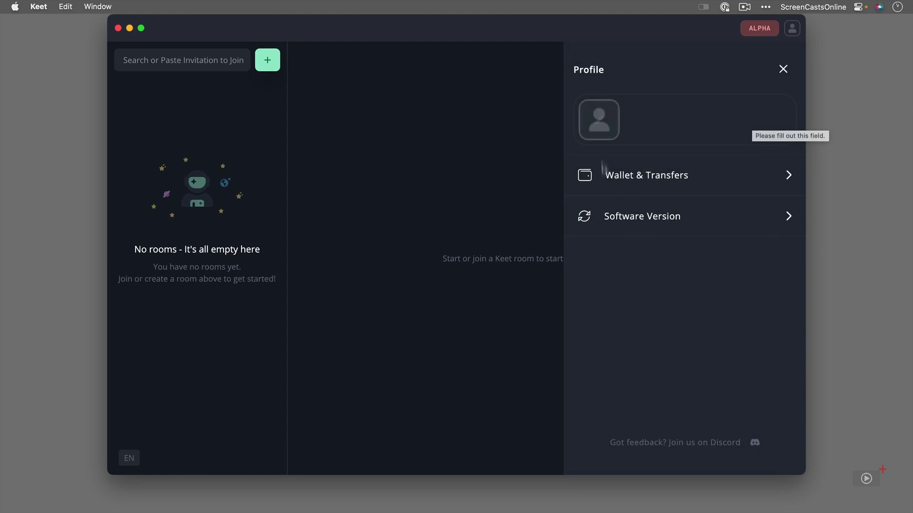
key(Escape)
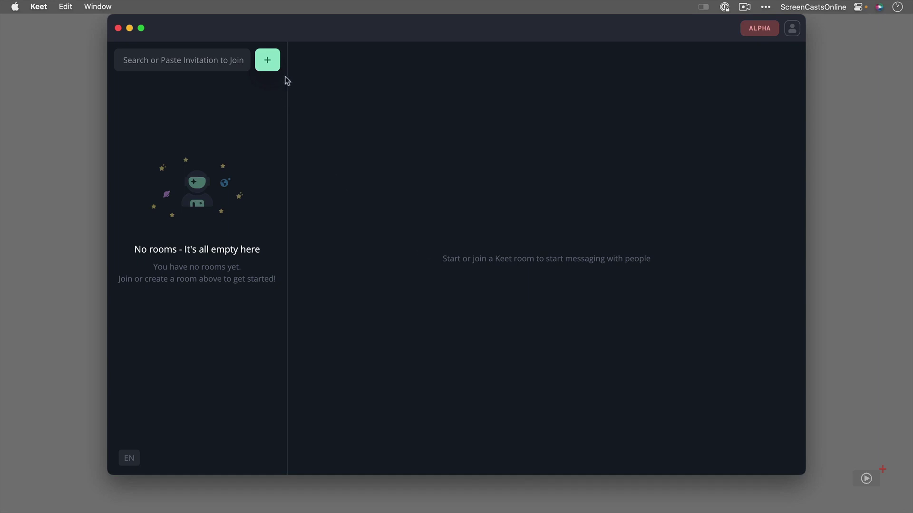
Create a new room named "SCO Demo Room"
click(267, 62)
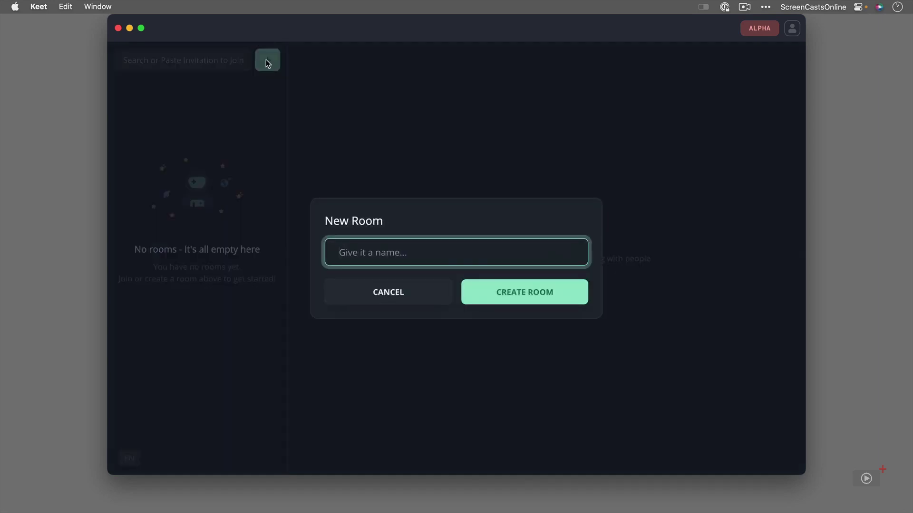
text(sco)
click(525, 297)
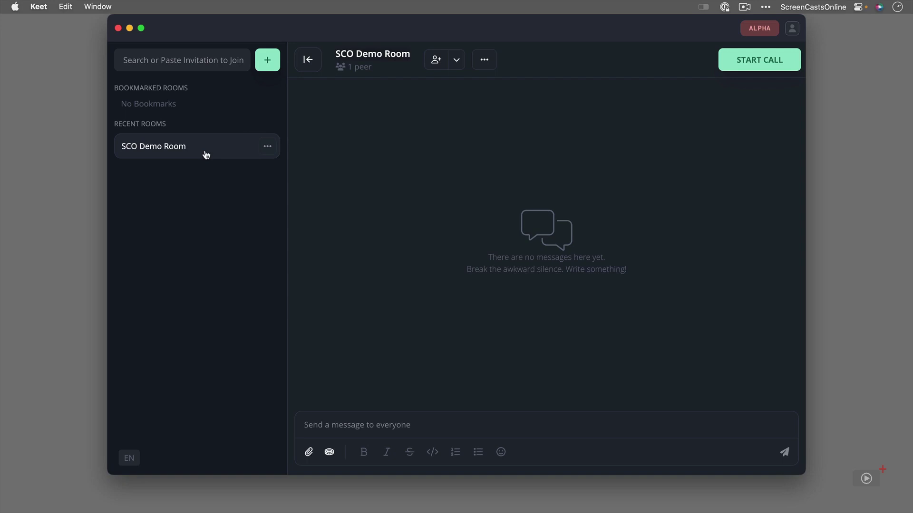
Collapse and restore the room list, and view the peers in SCO Demo Room
click(306, 61)
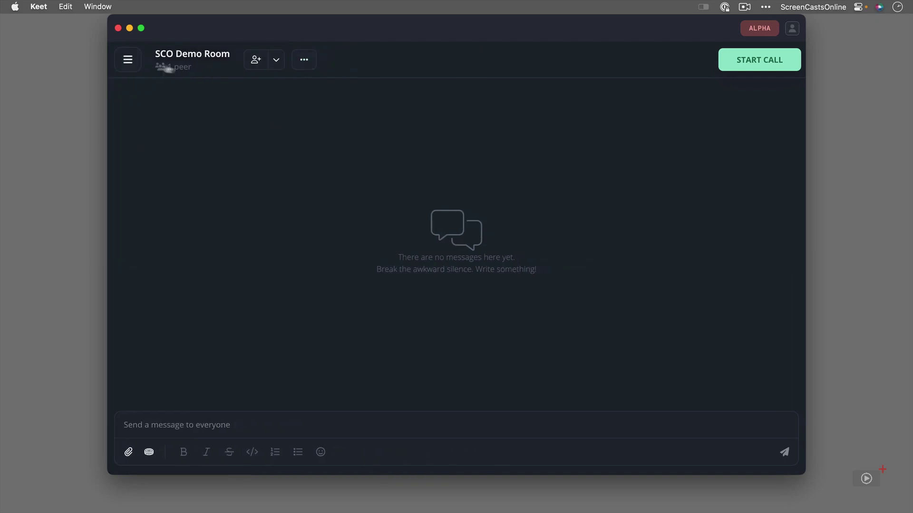
click(128, 61)
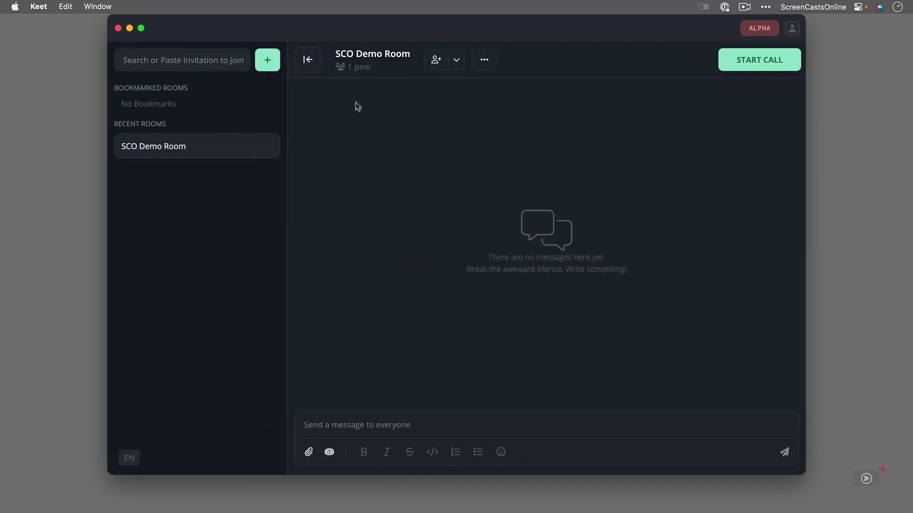
click(362, 69)
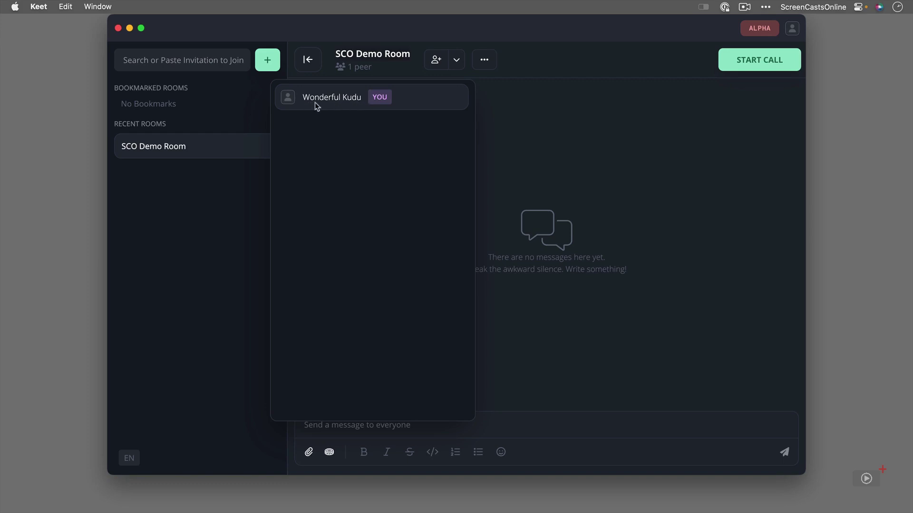
click(492, 103)
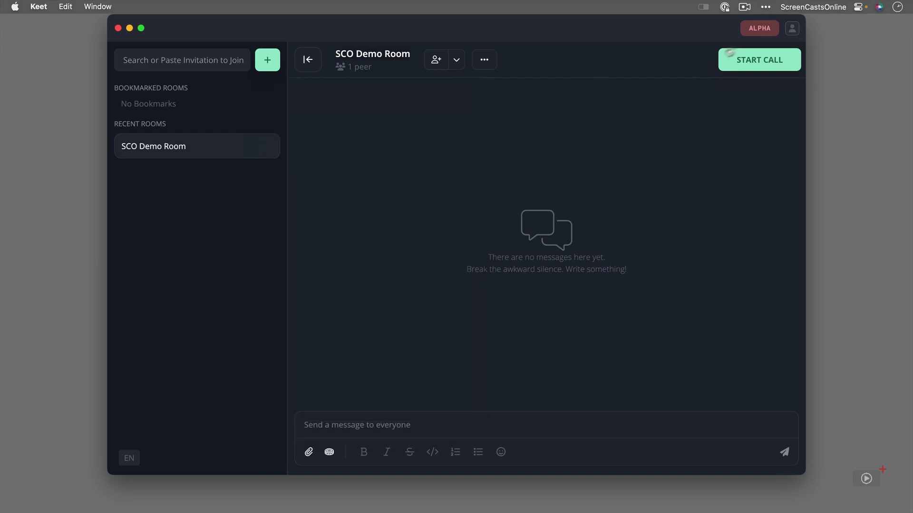
Enter a display name for the user profile in Profile & Settings
click(792, 29)
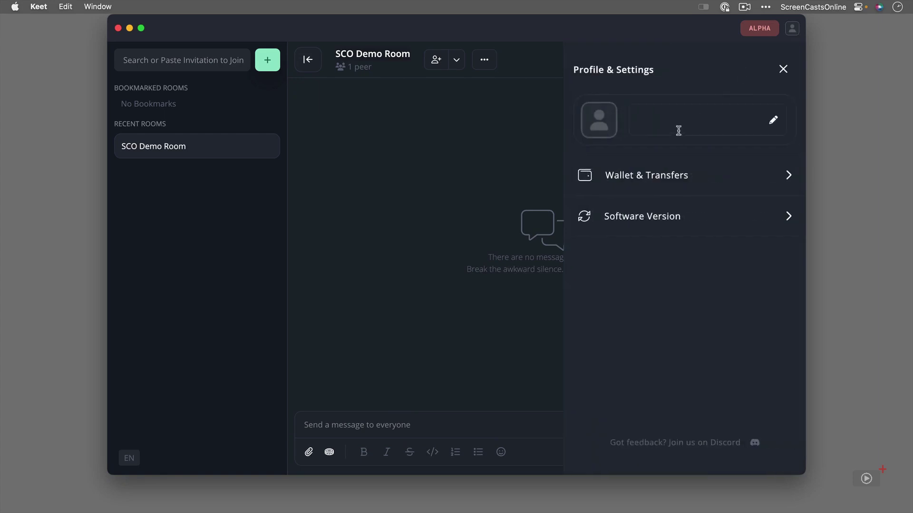
click(677, 126)
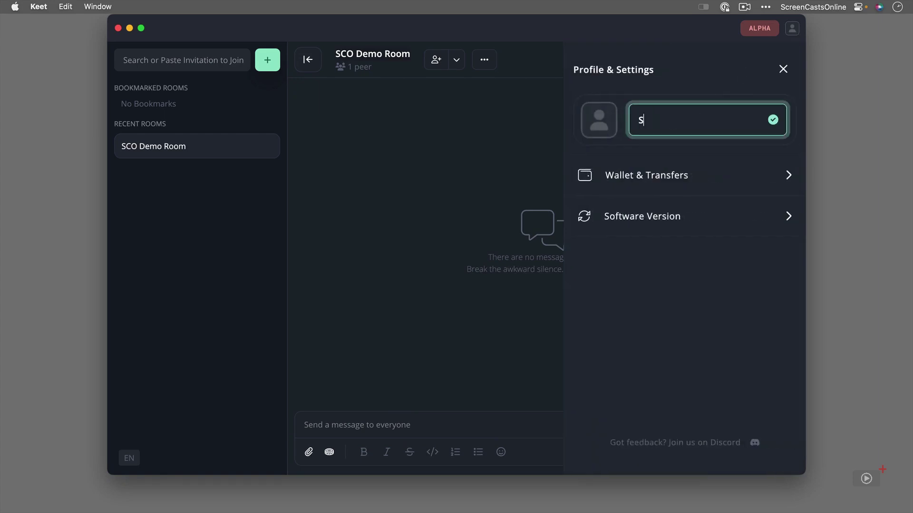
text(emo)
Choose the "icon" PNG image from the Transfer Files folder in Mac Mini Data as the profile picture
click(598, 126)
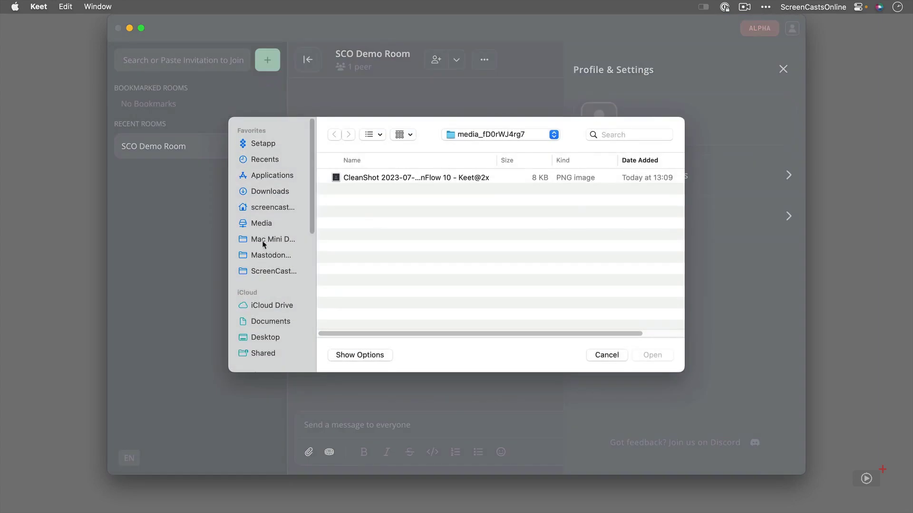
click(264, 242)
click(378, 205)
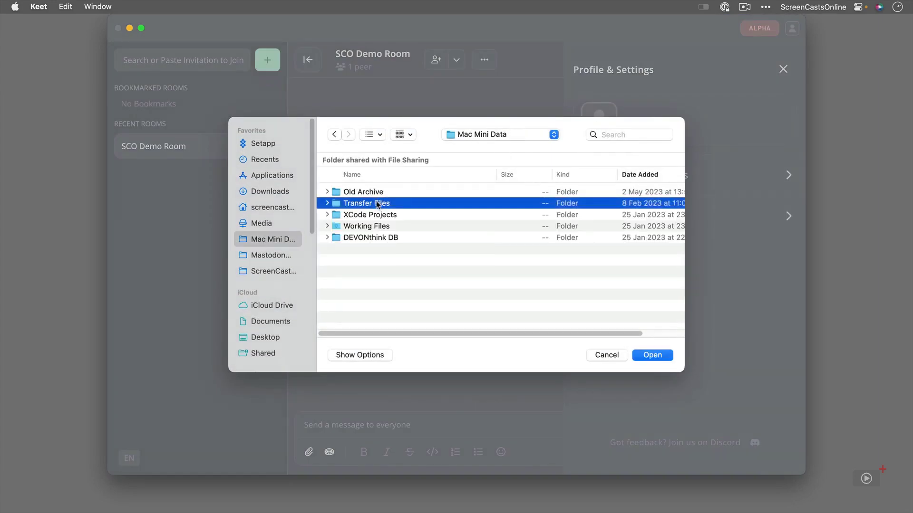
double_click(378, 204)
click(360, 193)
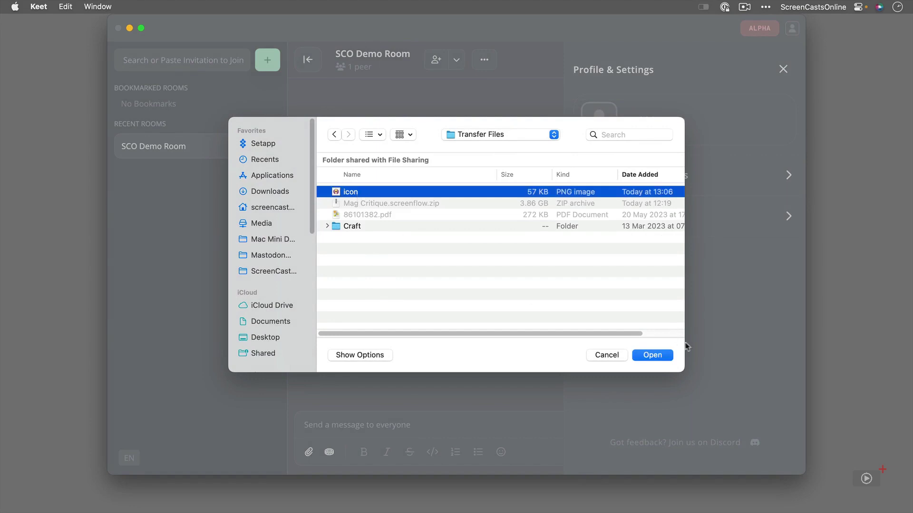